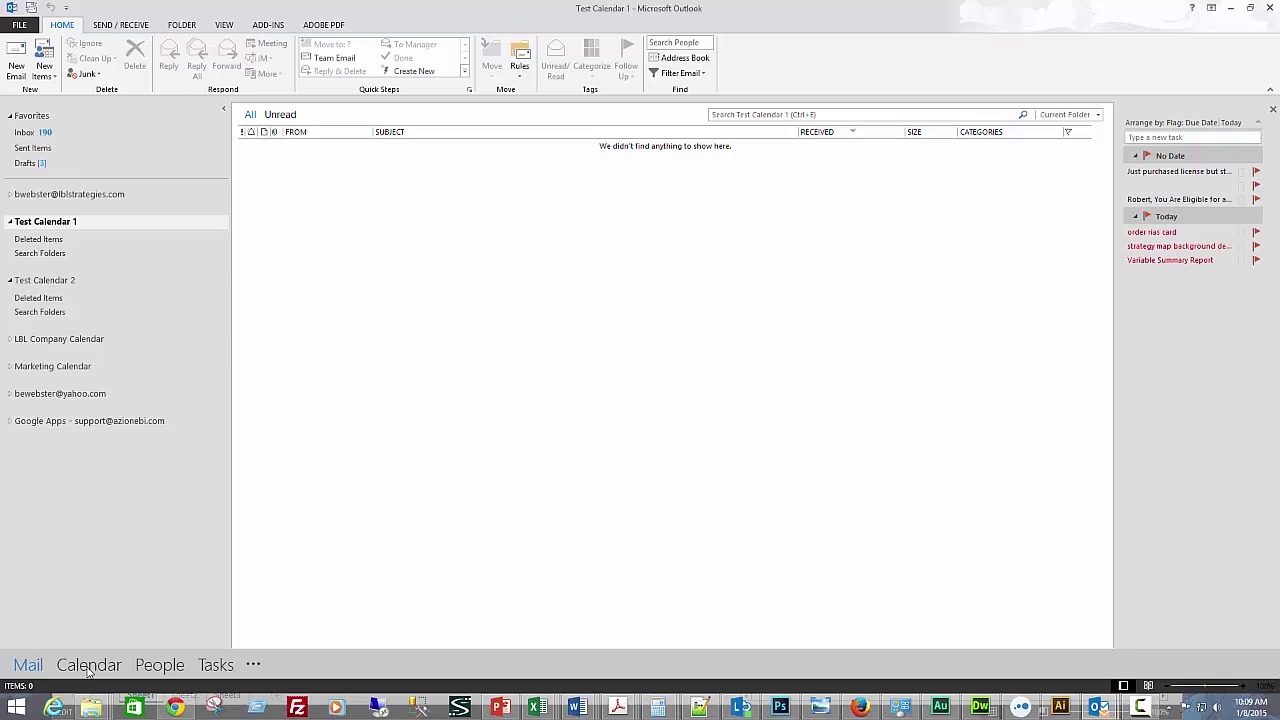
# Show Test Calendar 1 and Test Calendar 2 side by side for January 2015, hiding the main Calendar.
pyautogui.click(88, 666)
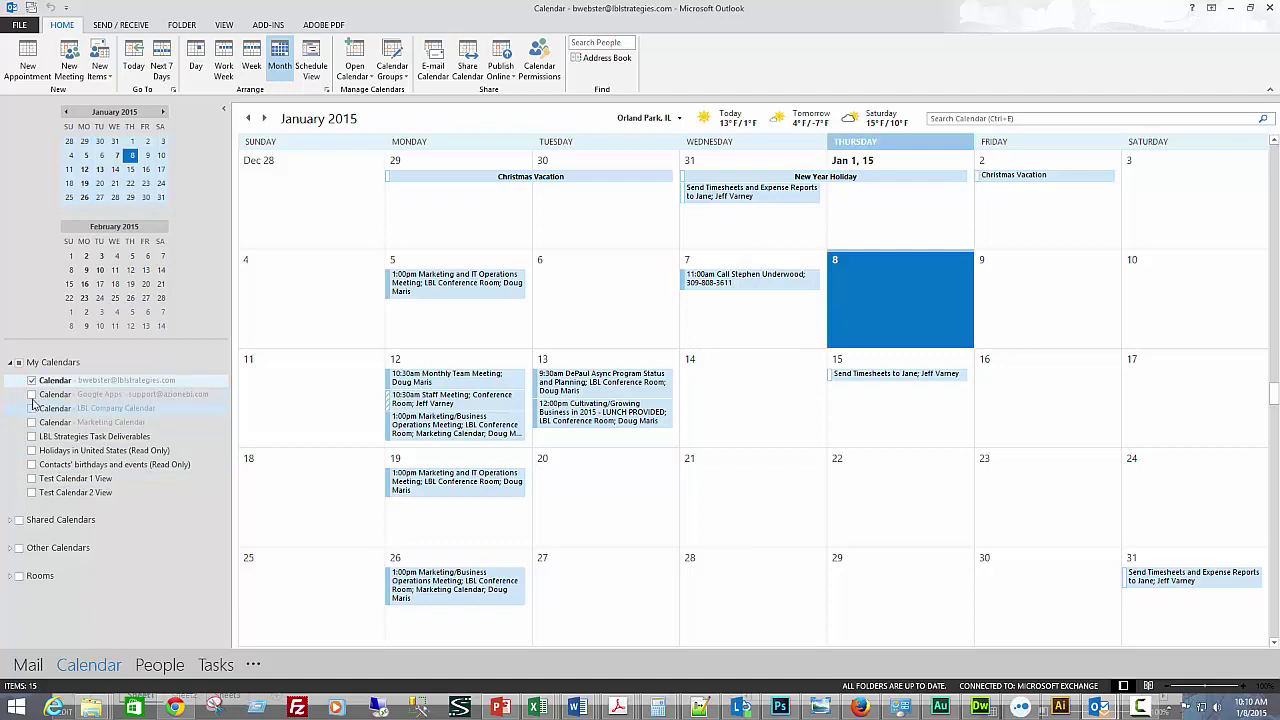
pyautogui.click(31, 479)
pyautogui.click(31, 493)
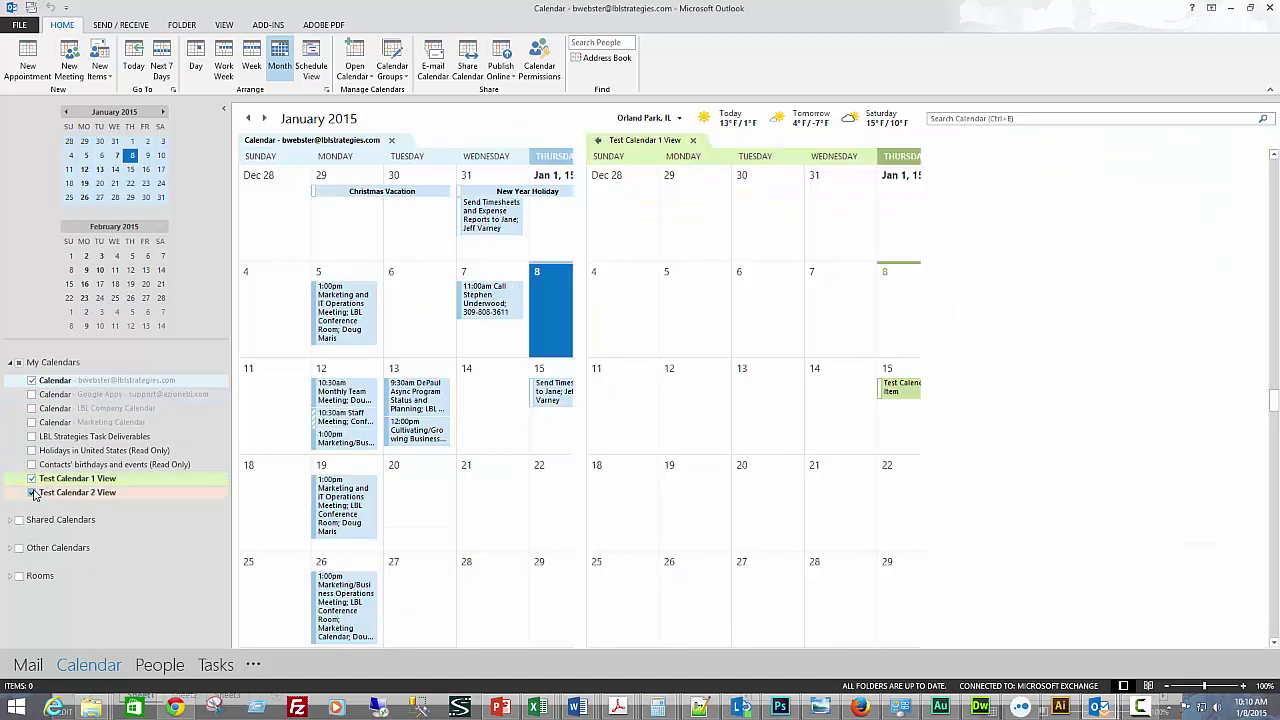
pyautogui.click(31, 380)
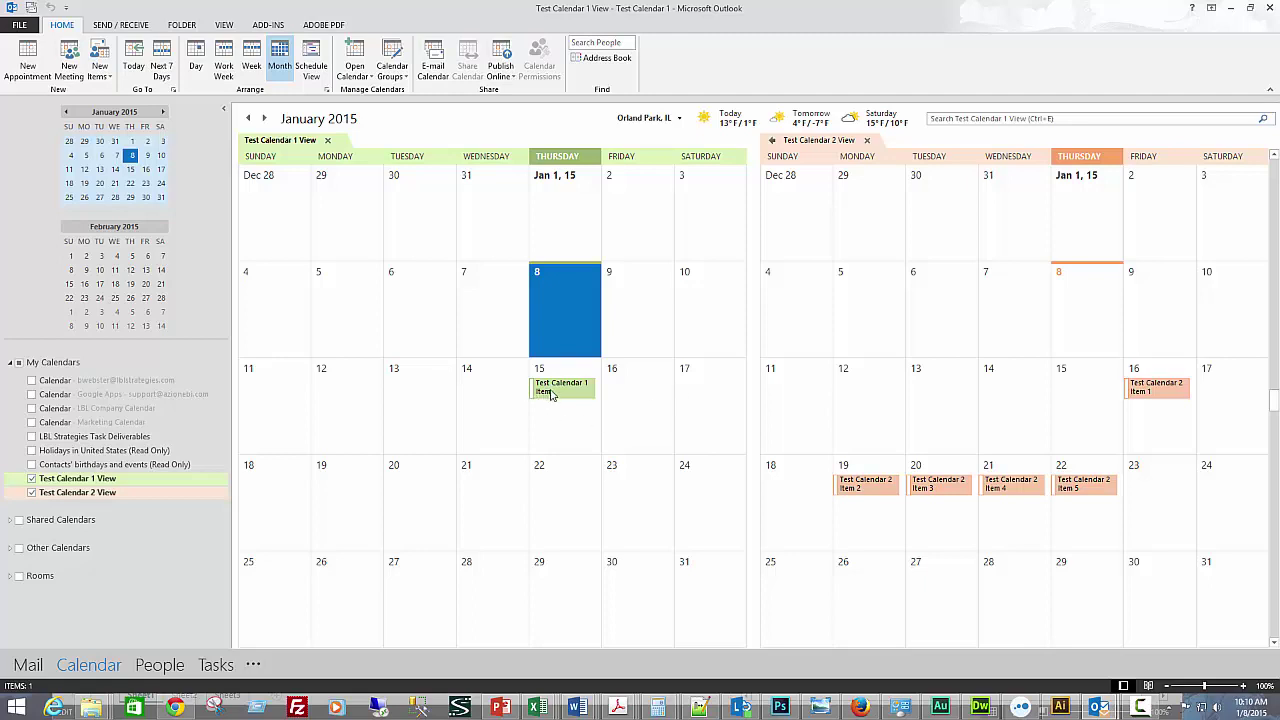
pyautogui.moveTo(552, 393)
pyautogui.moveTo(1075, 487)
# Switch the calendar to List view with subject, location, start and end columns.
pyautogui.click(224, 26)
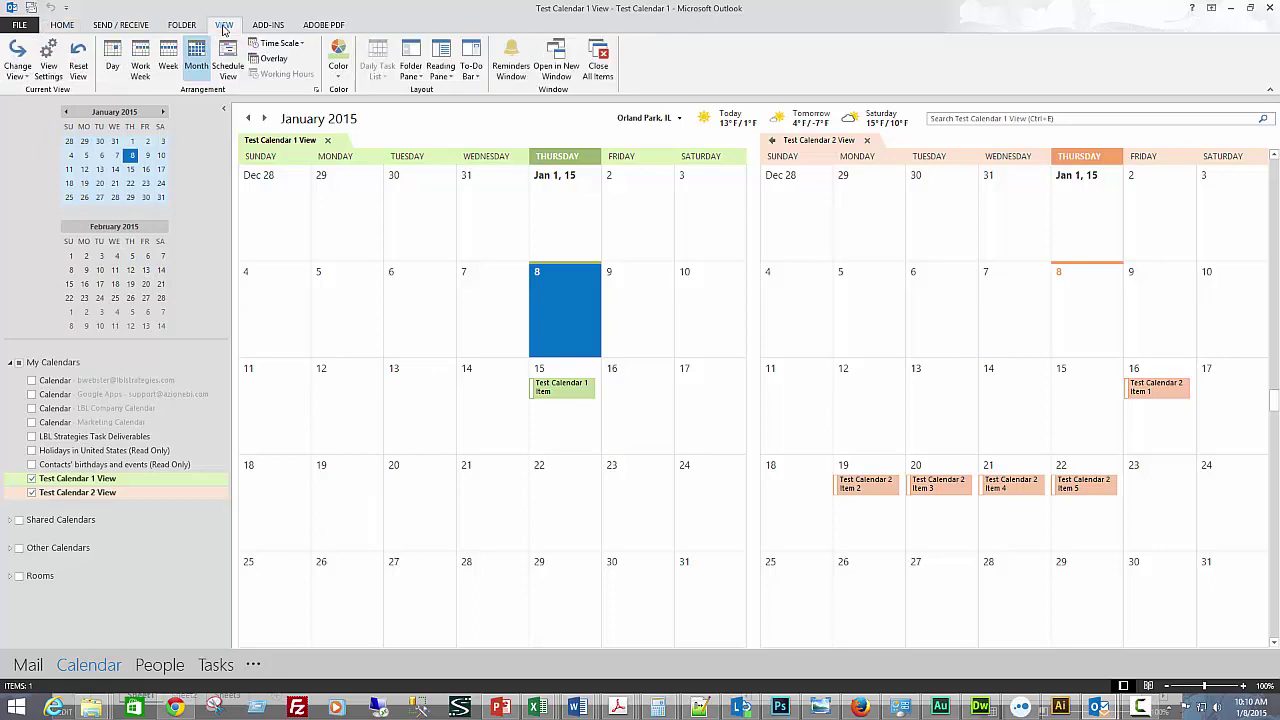
pyautogui.click(25, 78)
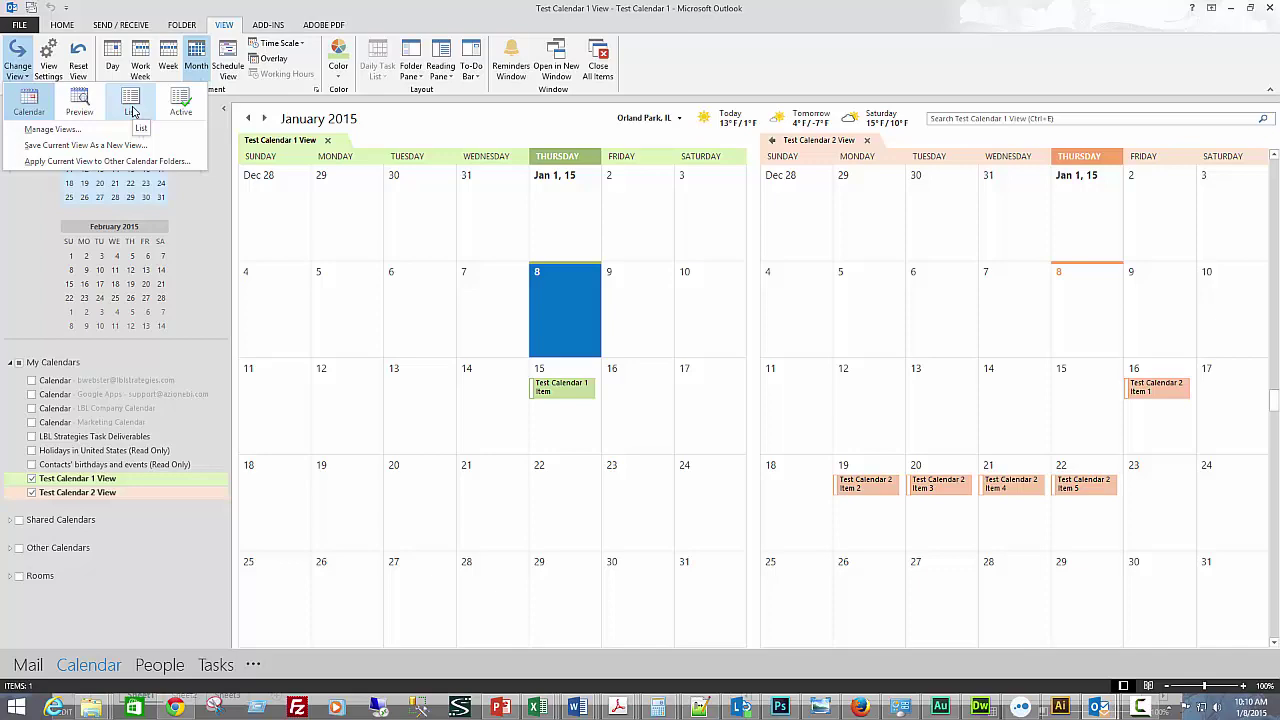
pyautogui.click(133, 112)
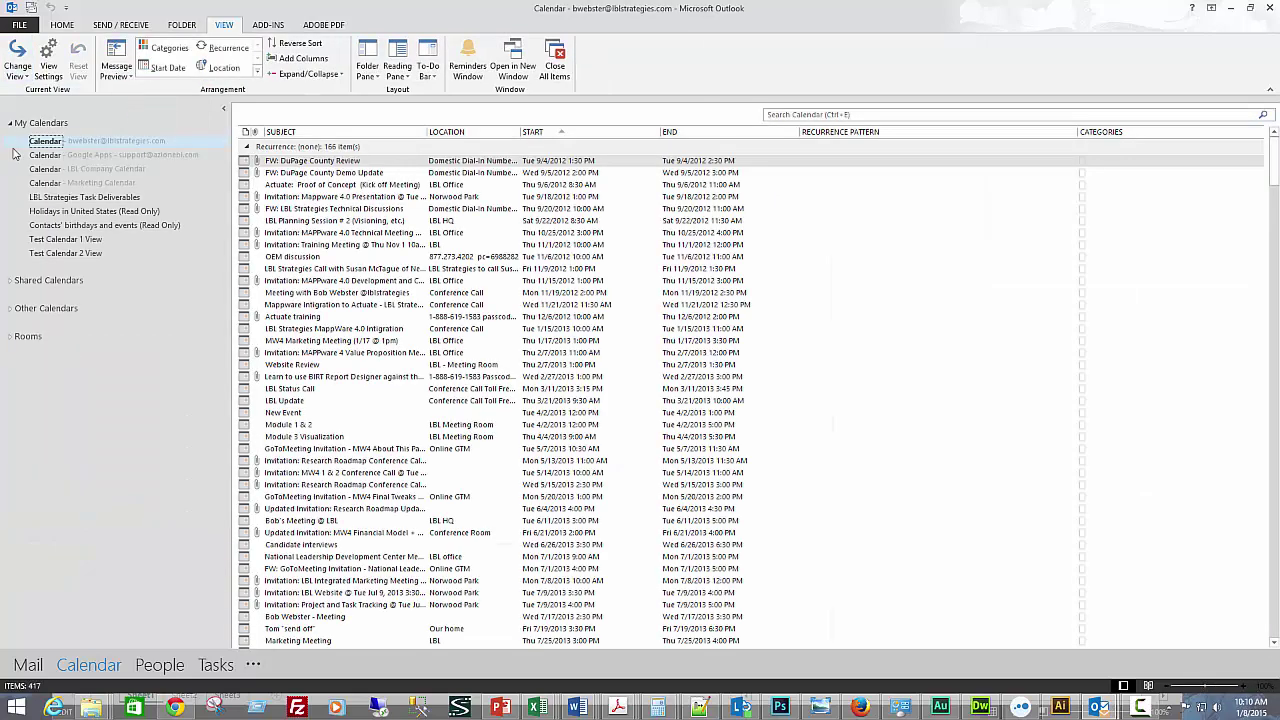
# Compare Test Calendar 1's single item with Test Calendar 2's five items dated 1/16–1/22/2015.
pyautogui.click(54, 241)
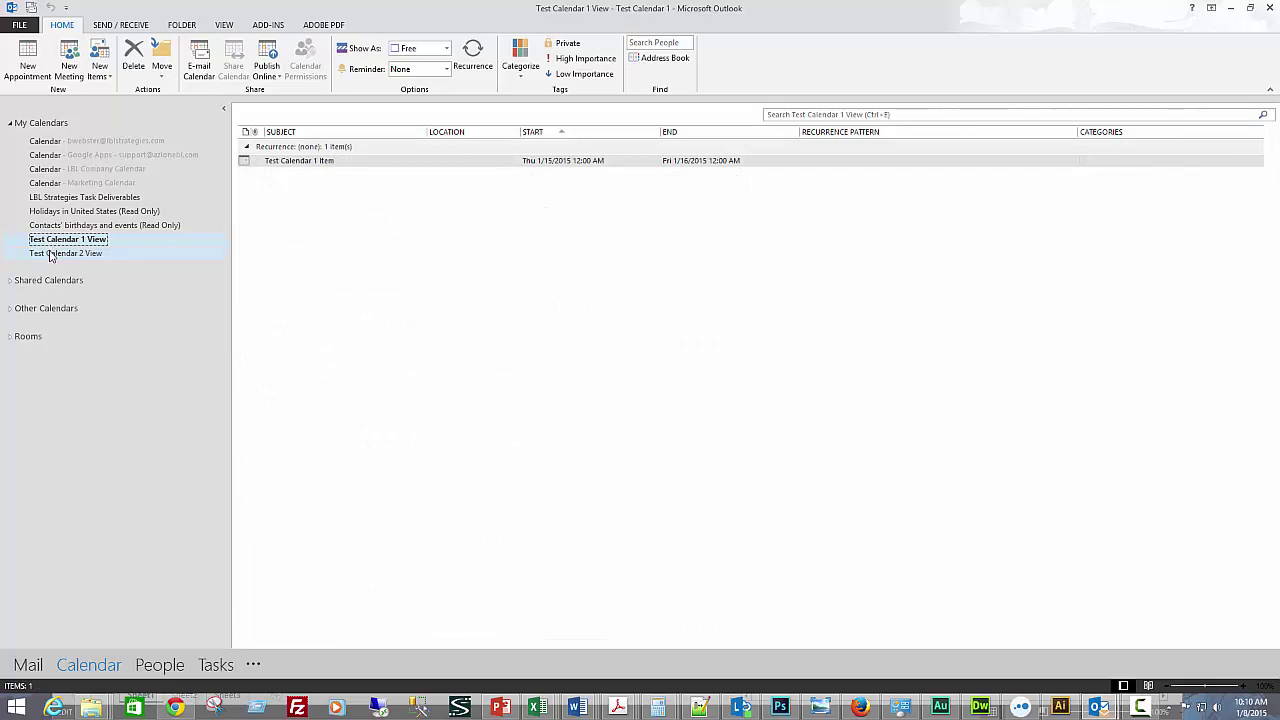
pyautogui.click(50, 254)
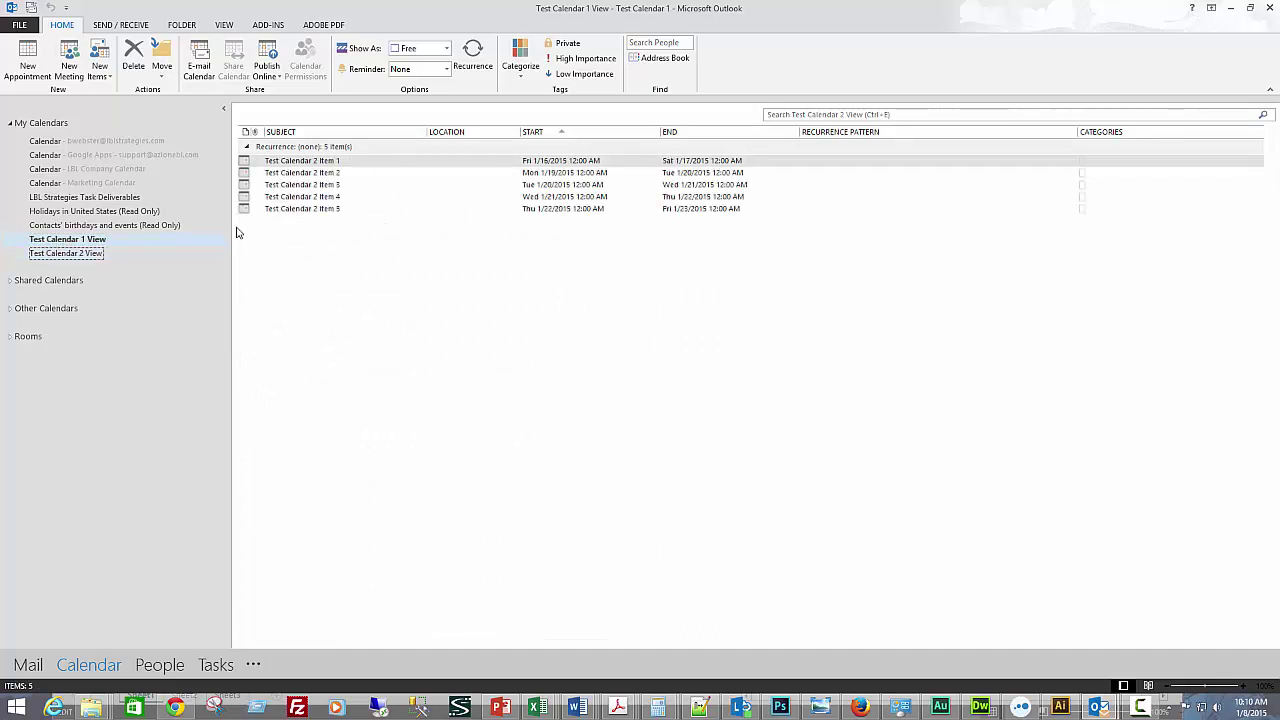
pyautogui.press('Up')
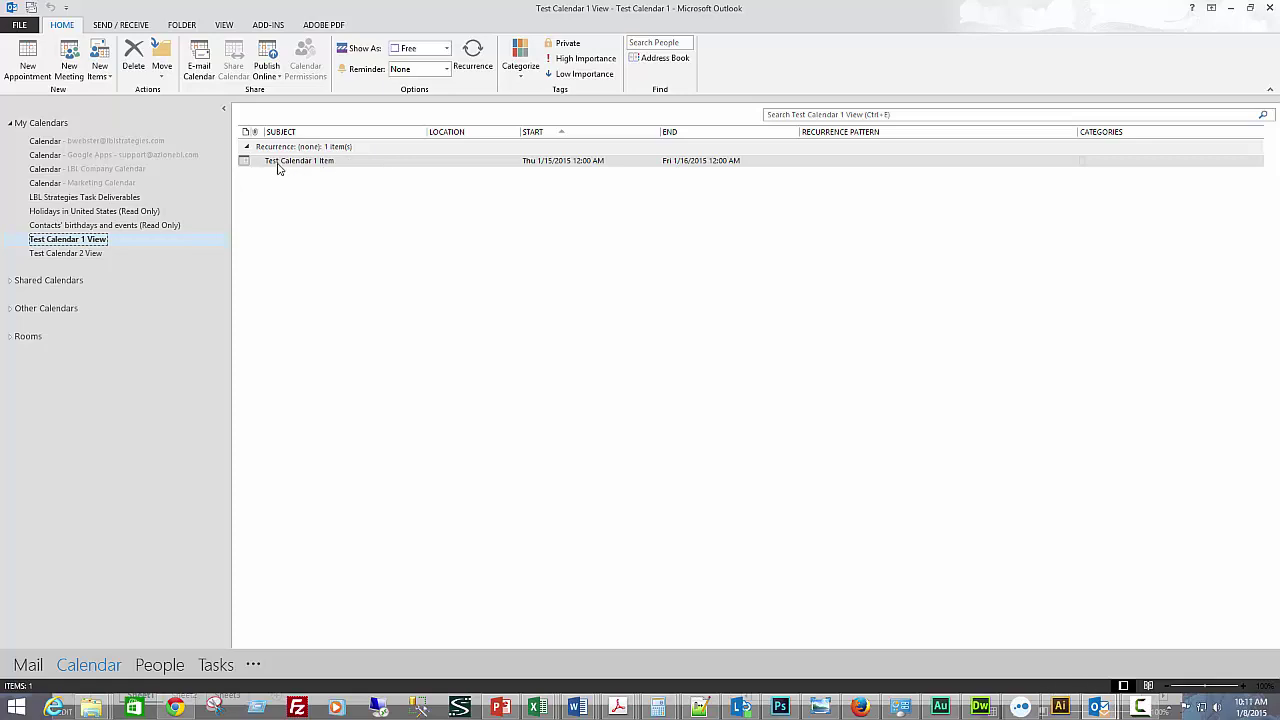
pyautogui.click(63, 255)
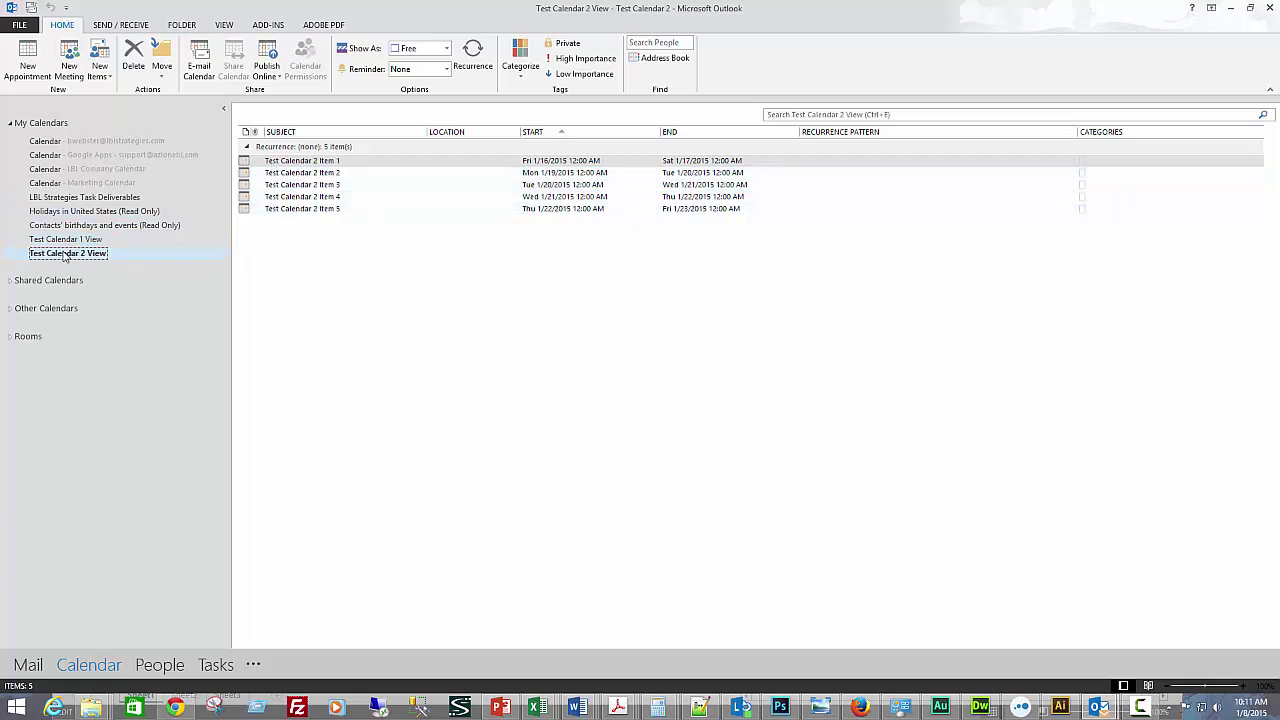
# Copy all five Test Calendar 2 items, then go to Test Calendar 1's item list.
pyautogui.click(272, 163)
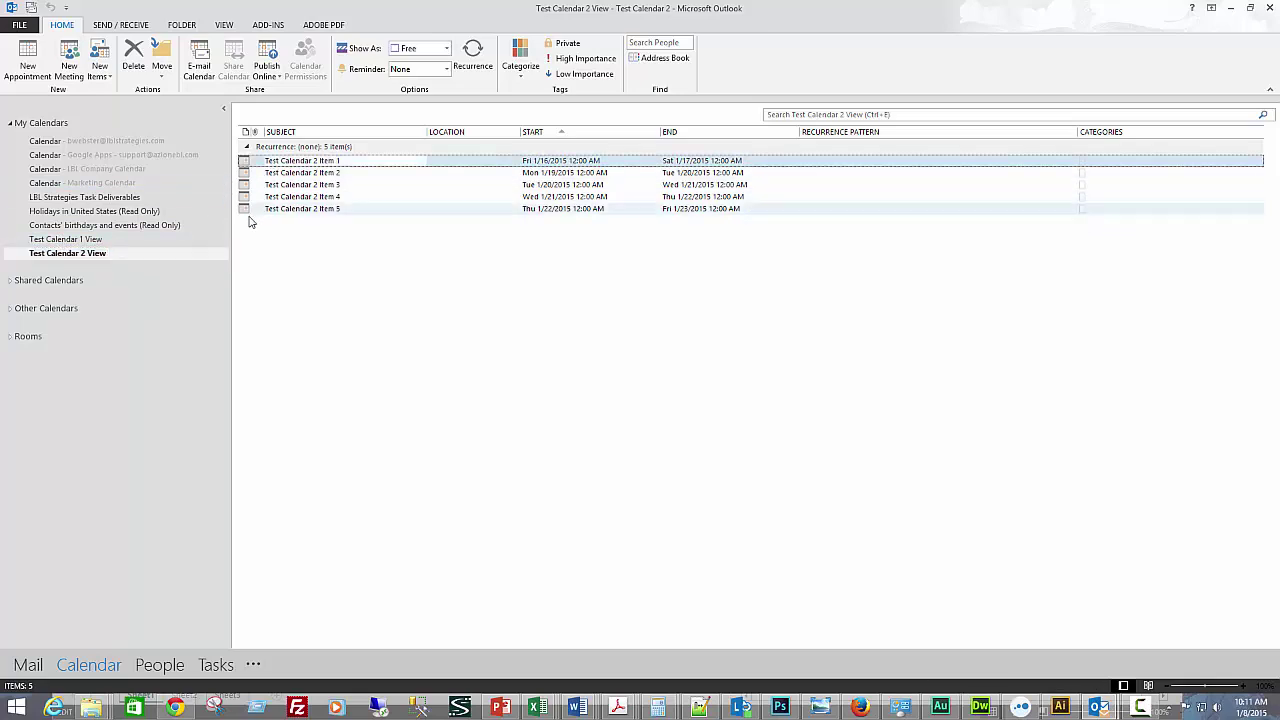
pyautogui.keyDown('shift'); pyautogui.click(262, 212); pyautogui.keyUp('shift')
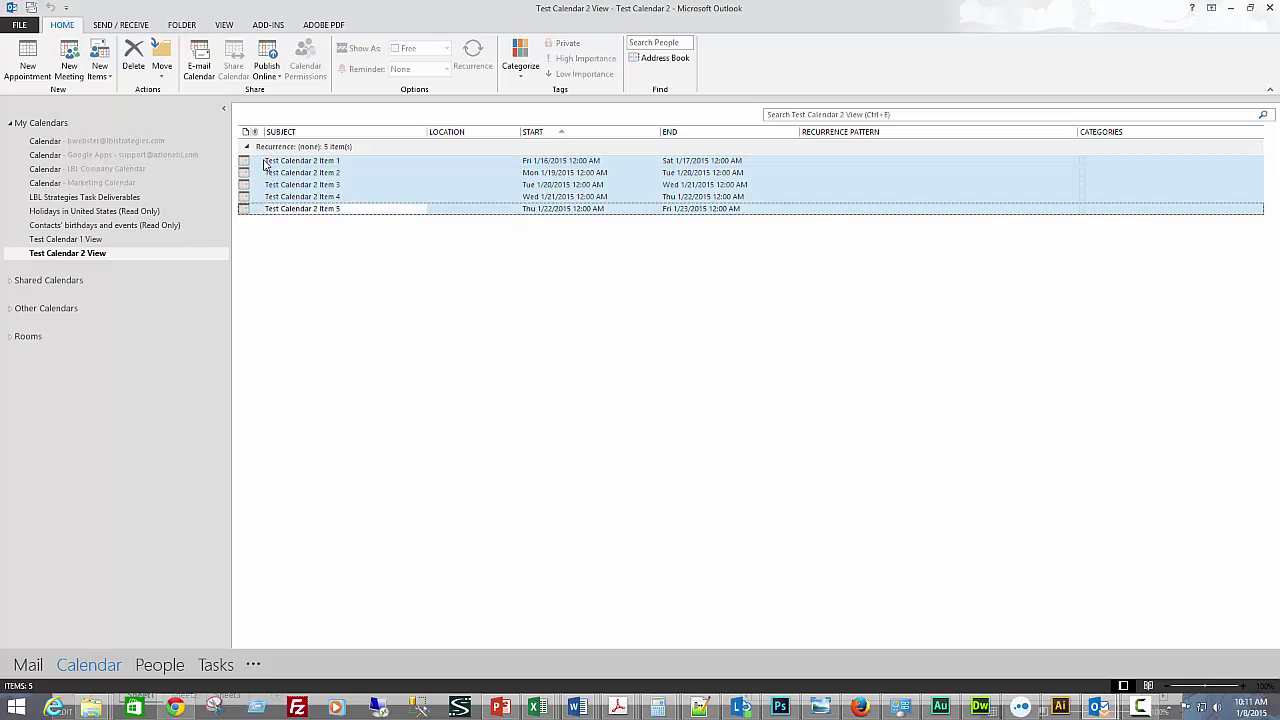
pyautogui.click(266, 162)
pyautogui.hotkey('ctrl', 'a')
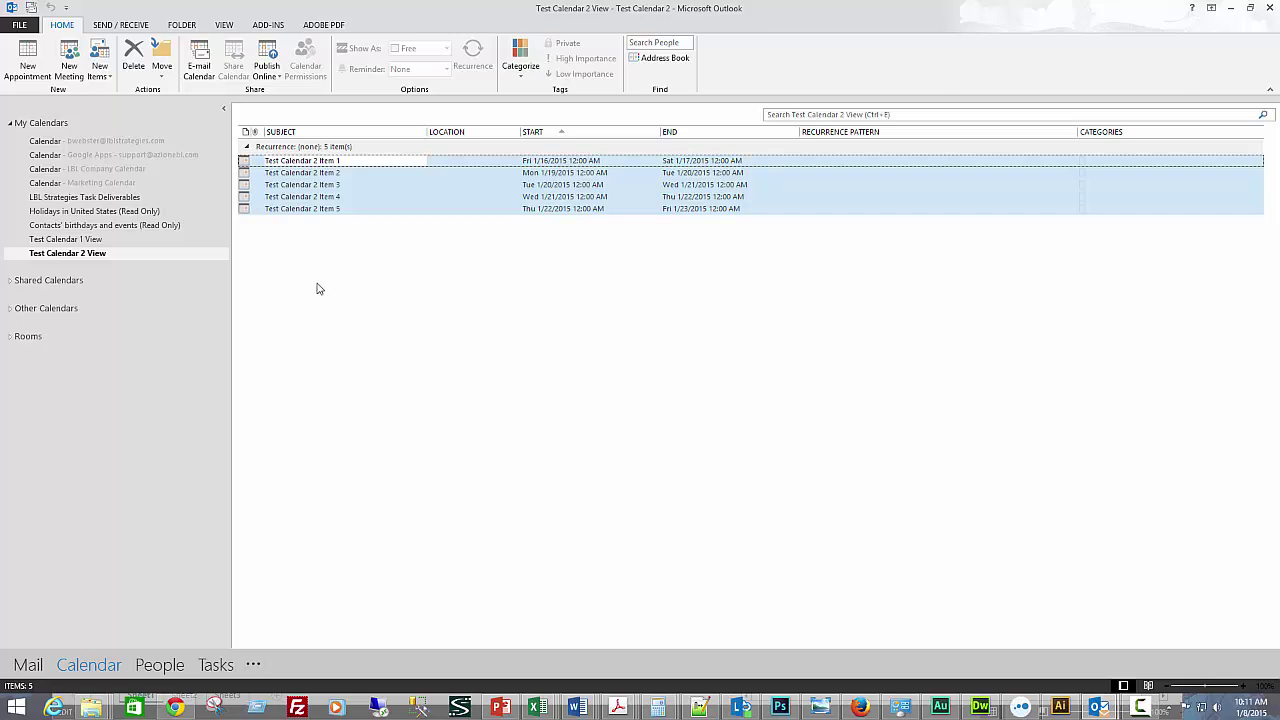
pyautogui.rightClick(299, 216)
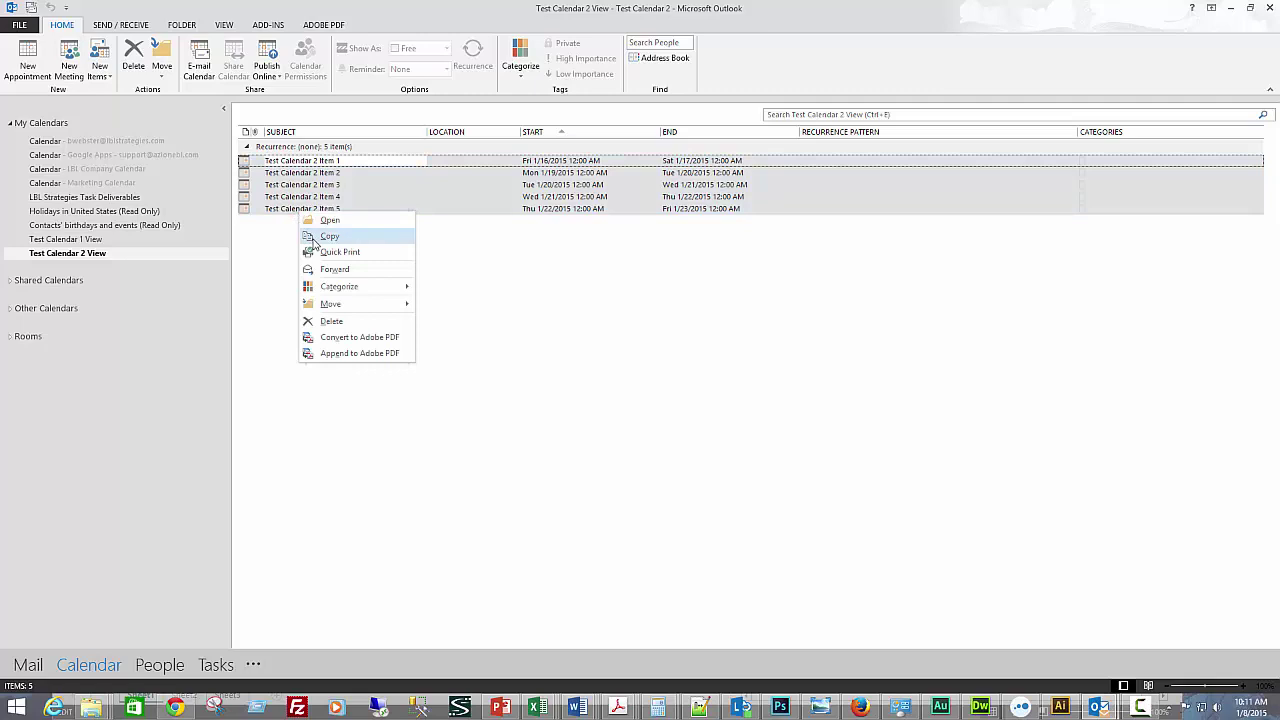
pyautogui.click(313, 238)
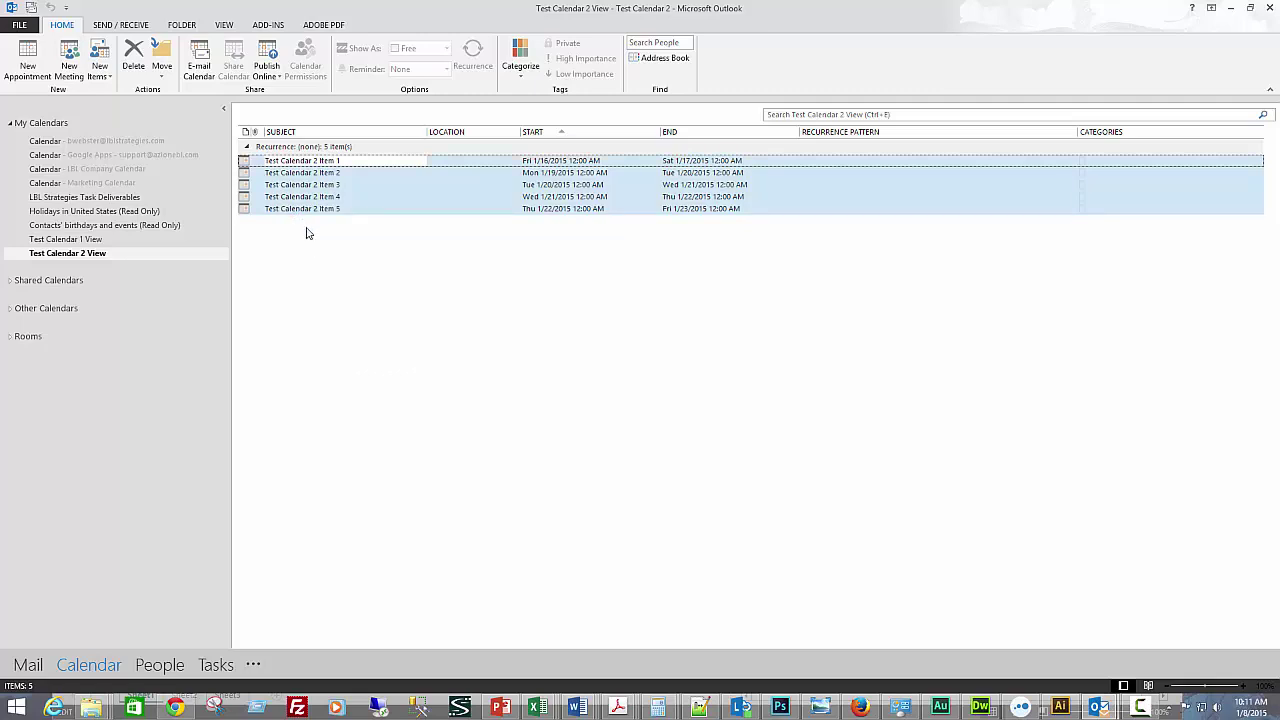
pyautogui.click(55, 244)
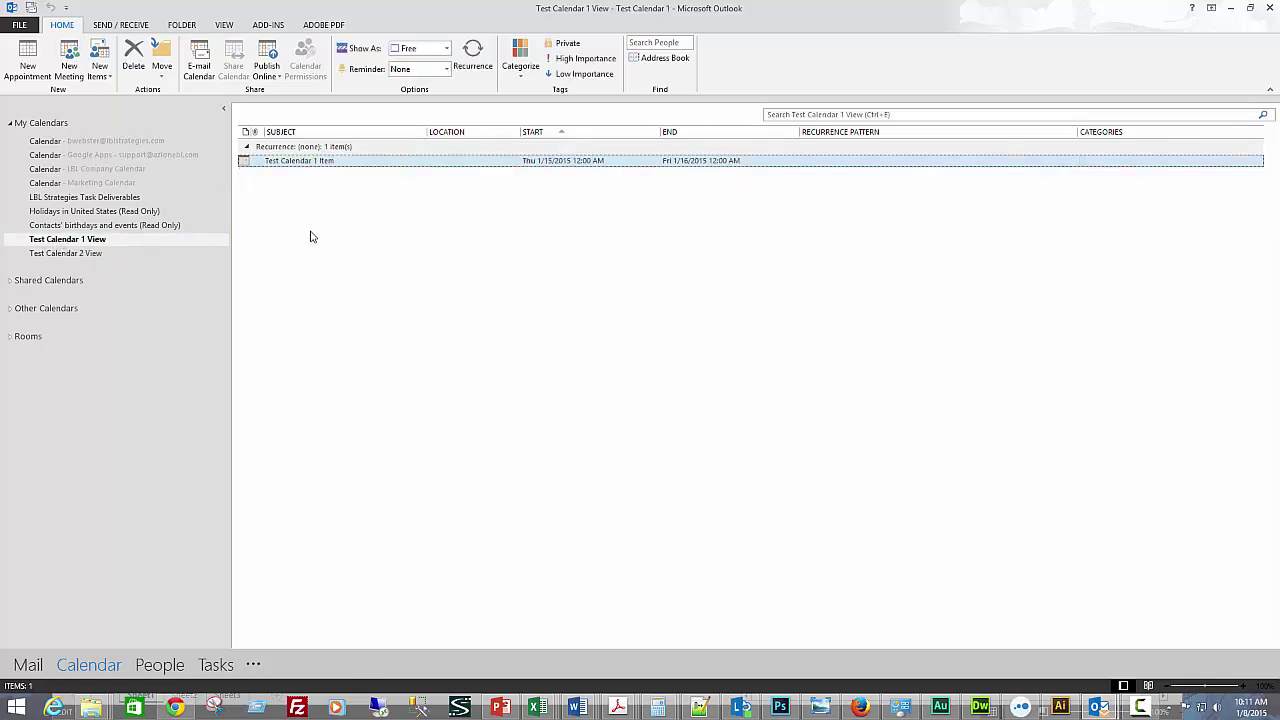
# Paste the five copied items into Test Calendar 1 so it lists six items.
pyautogui.rightClick(286, 166)
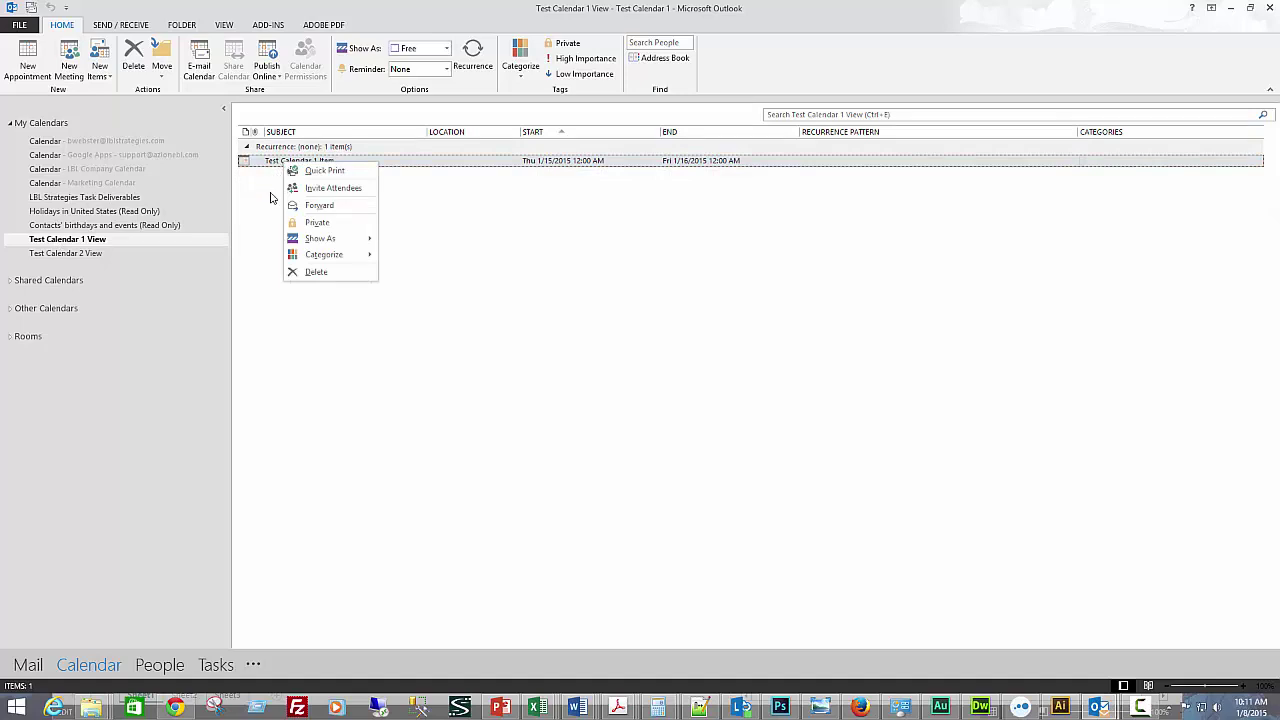
pyautogui.click(268, 190)
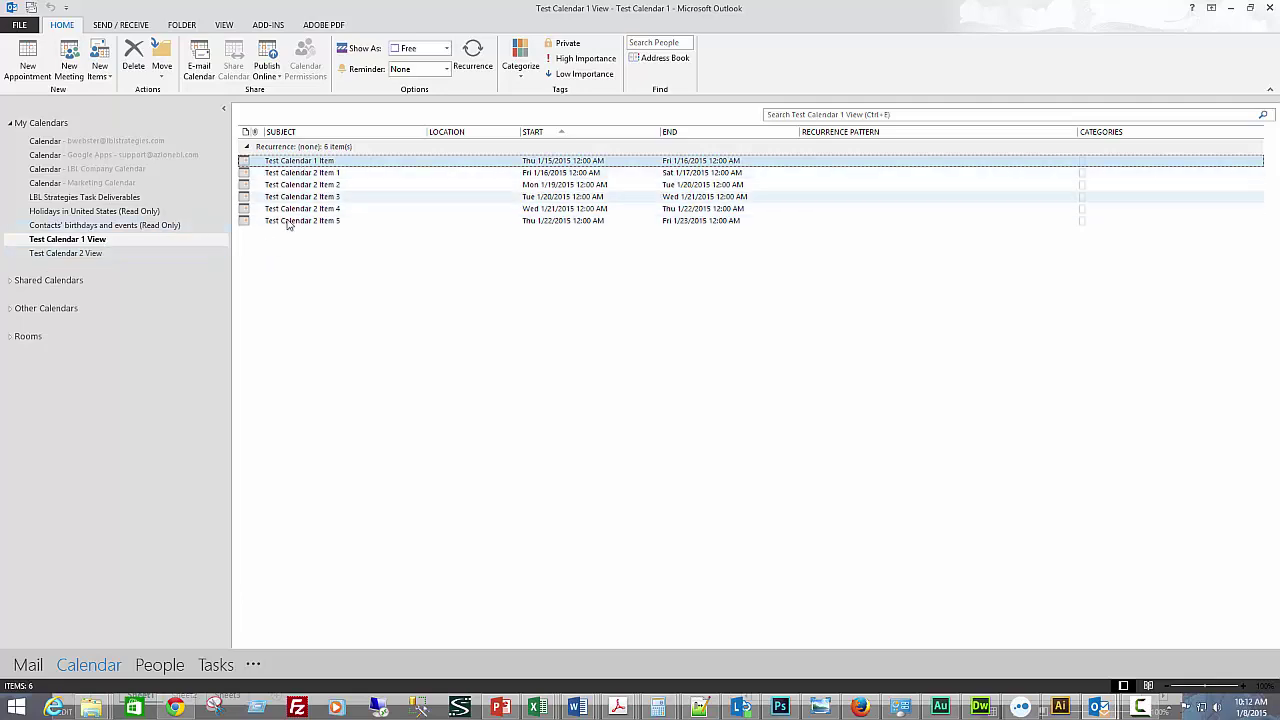
pyautogui.click(40, 255)
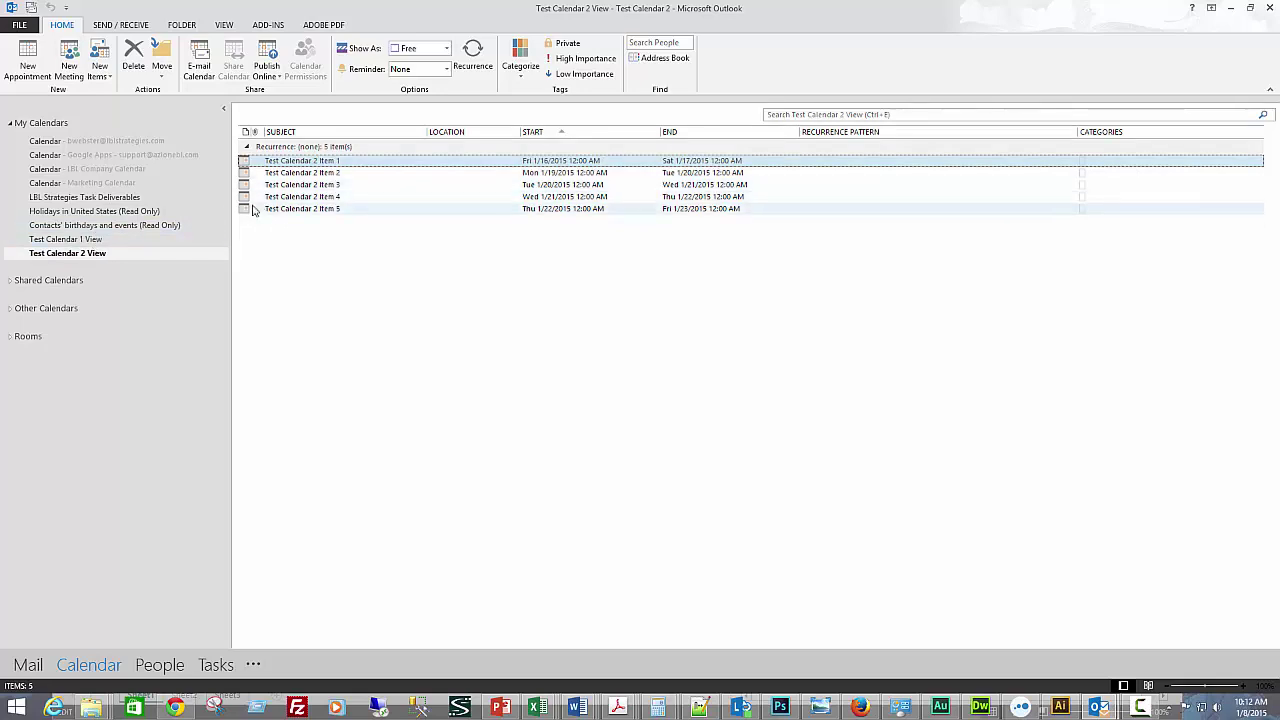
pyautogui.click(63, 240)
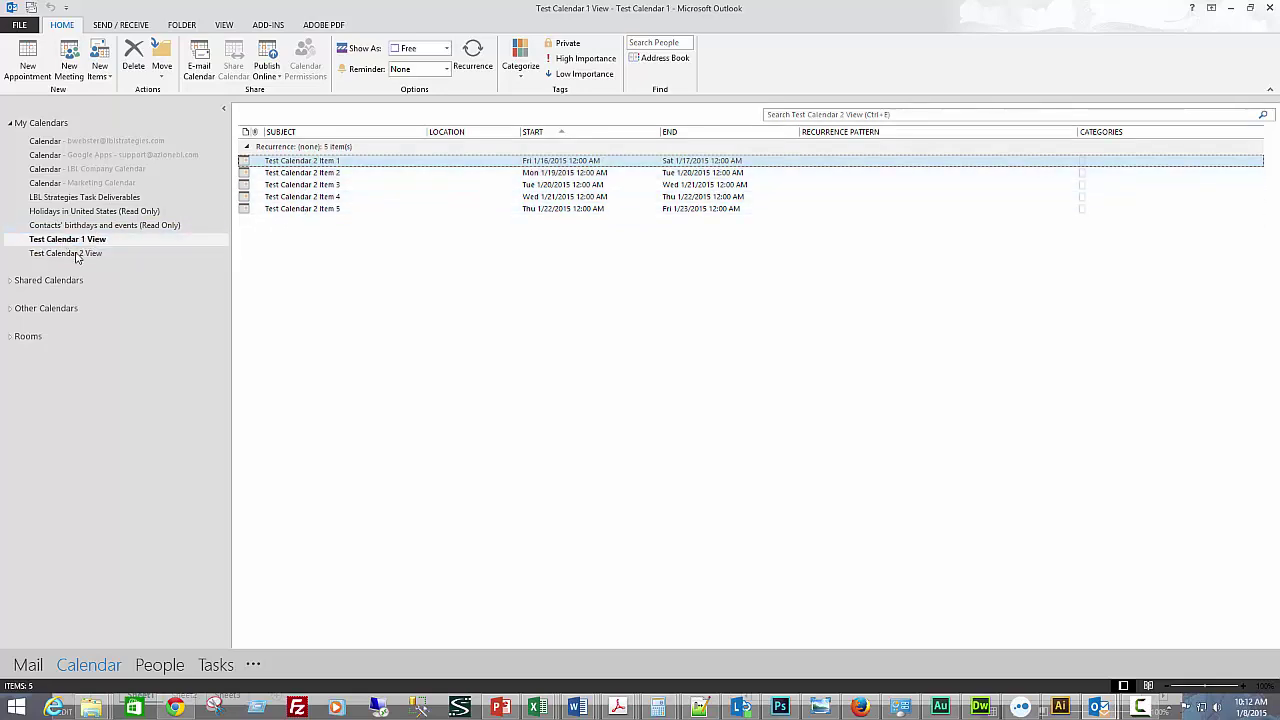
# Return to month view with Test Calendar 2 shown beside Test Calendar 1's copied items.
pyautogui.click(222, 27)
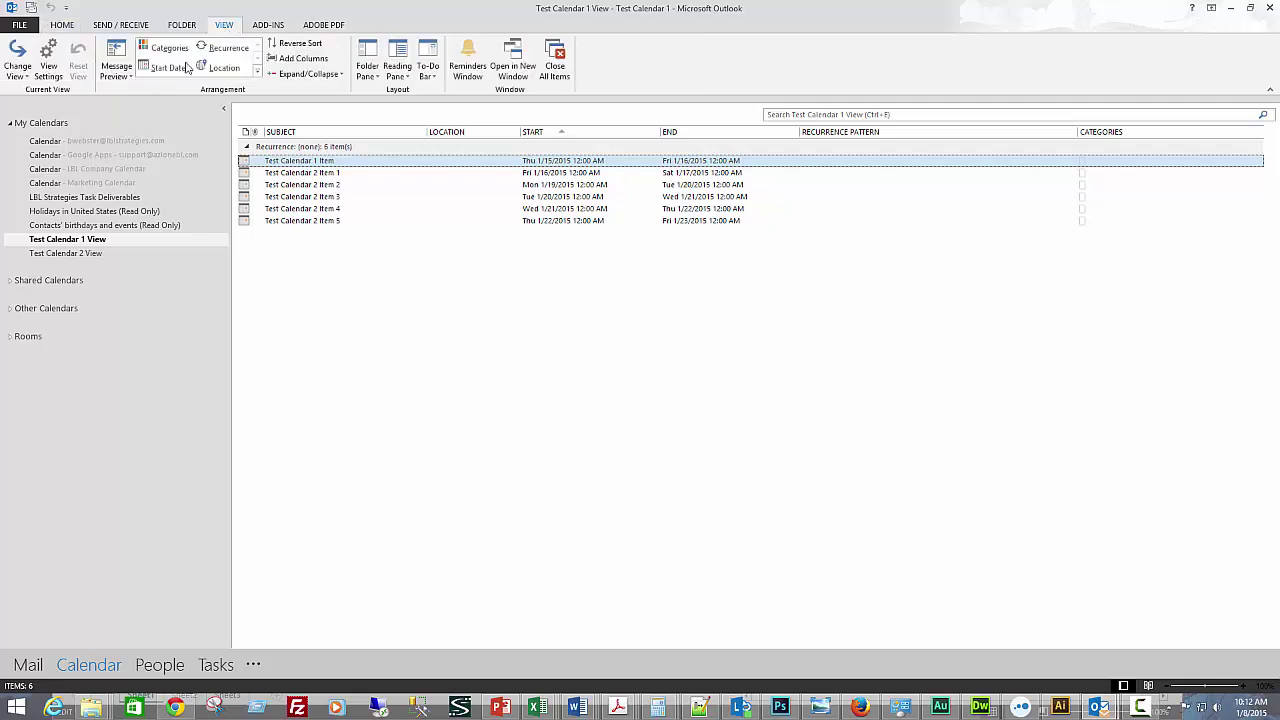
pyautogui.click(17, 80)
pyautogui.click(31, 107)
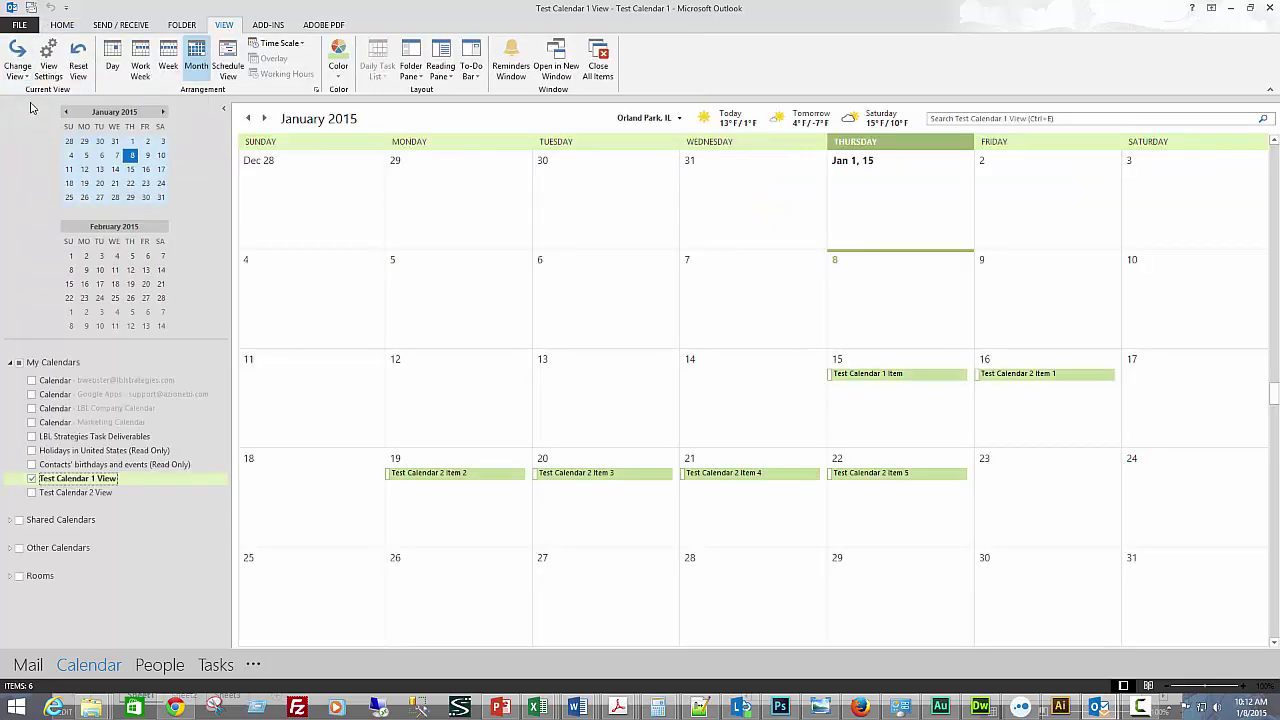
pyautogui.click(31, 493)
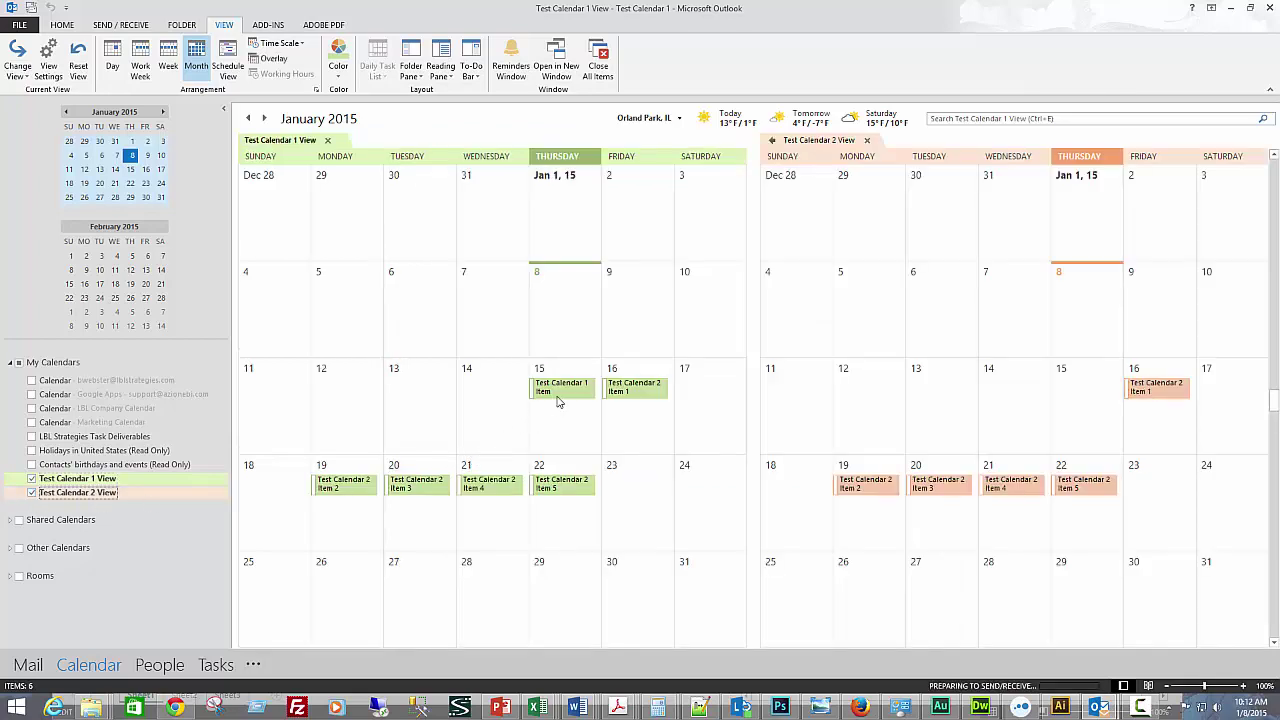
pyautogui.moveTo(560, 390)
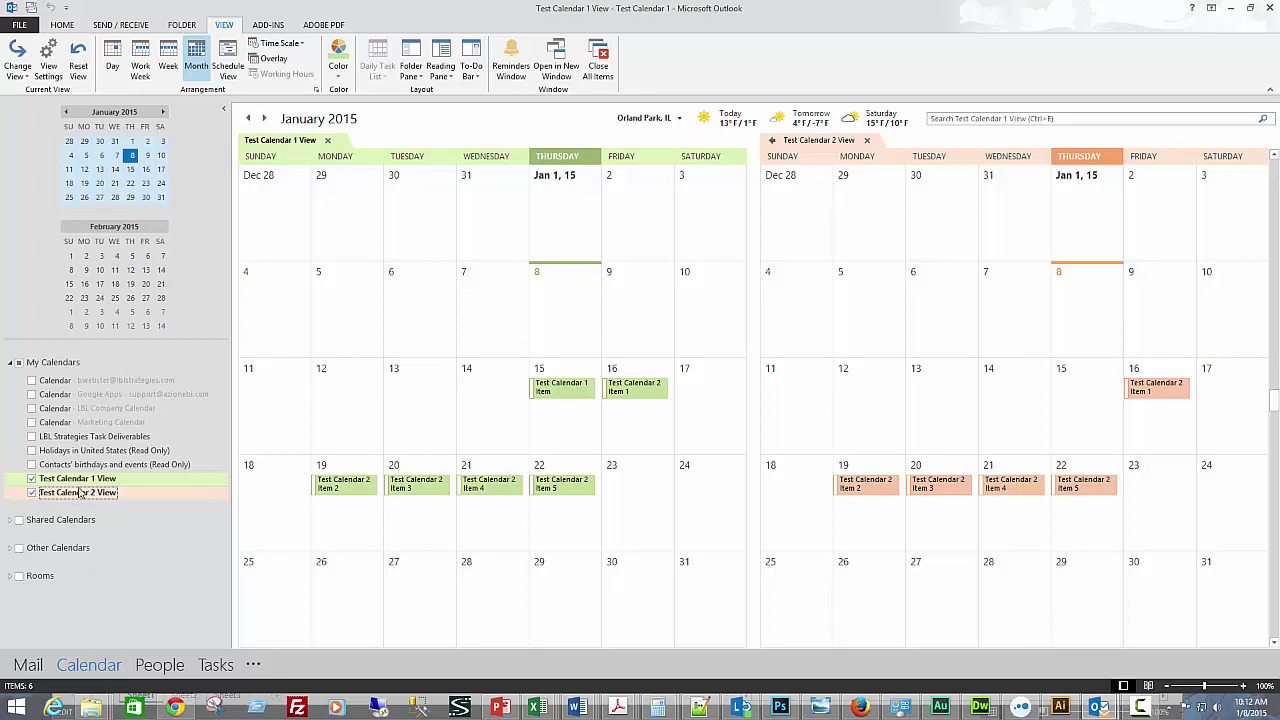
# Switch to List view and try dragging Test Calendar 2's five items onto another calendar.
pyautogui.click(18, 64)
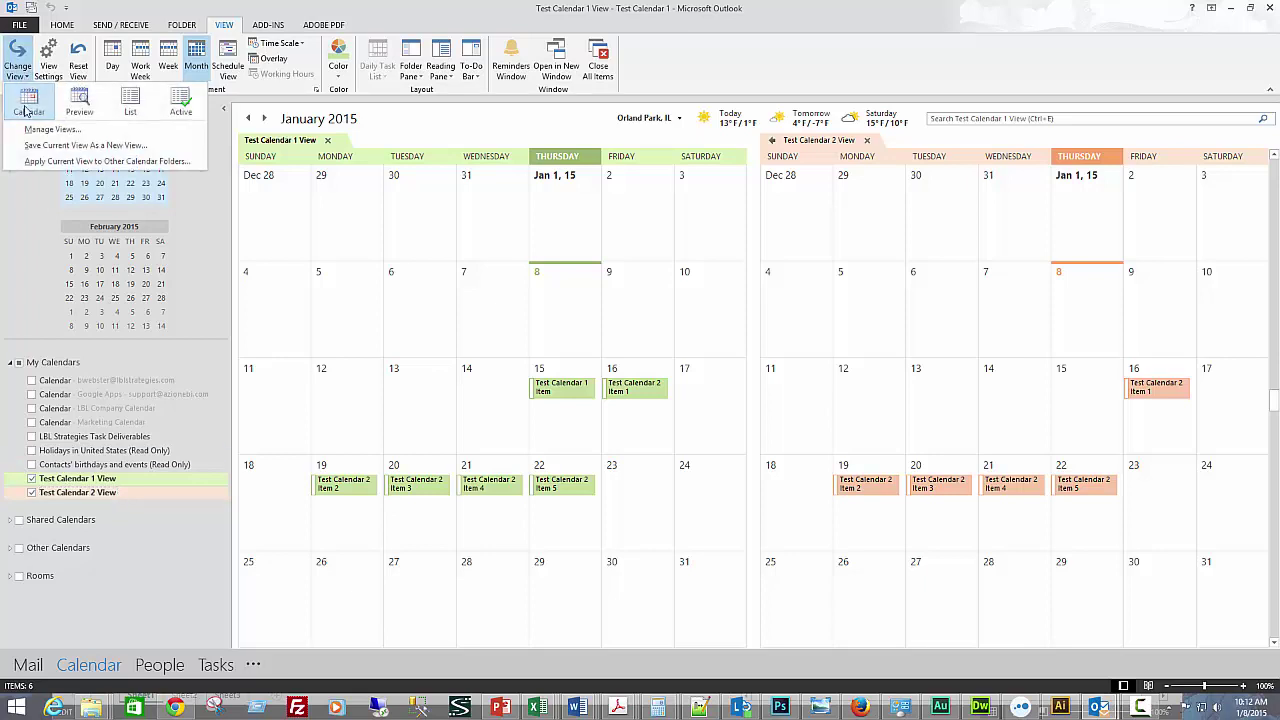
pyautogui.click(133, 108)
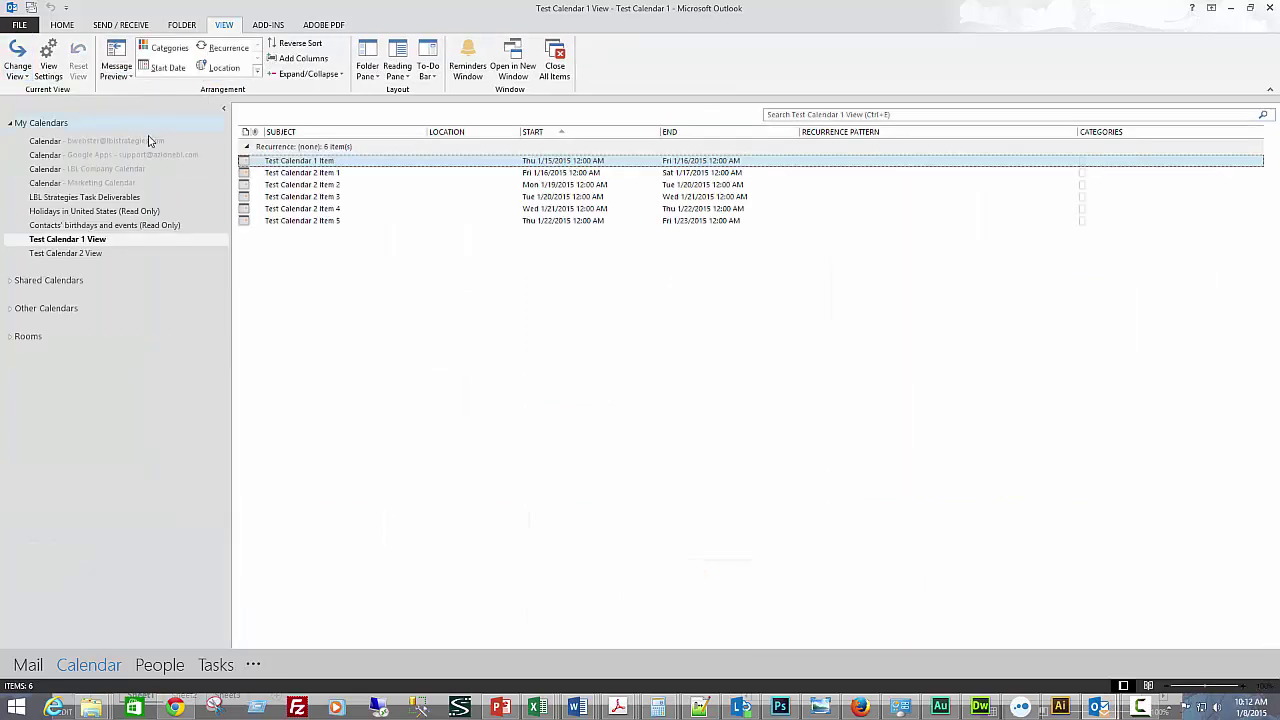
pyautogui.click(60, 253)
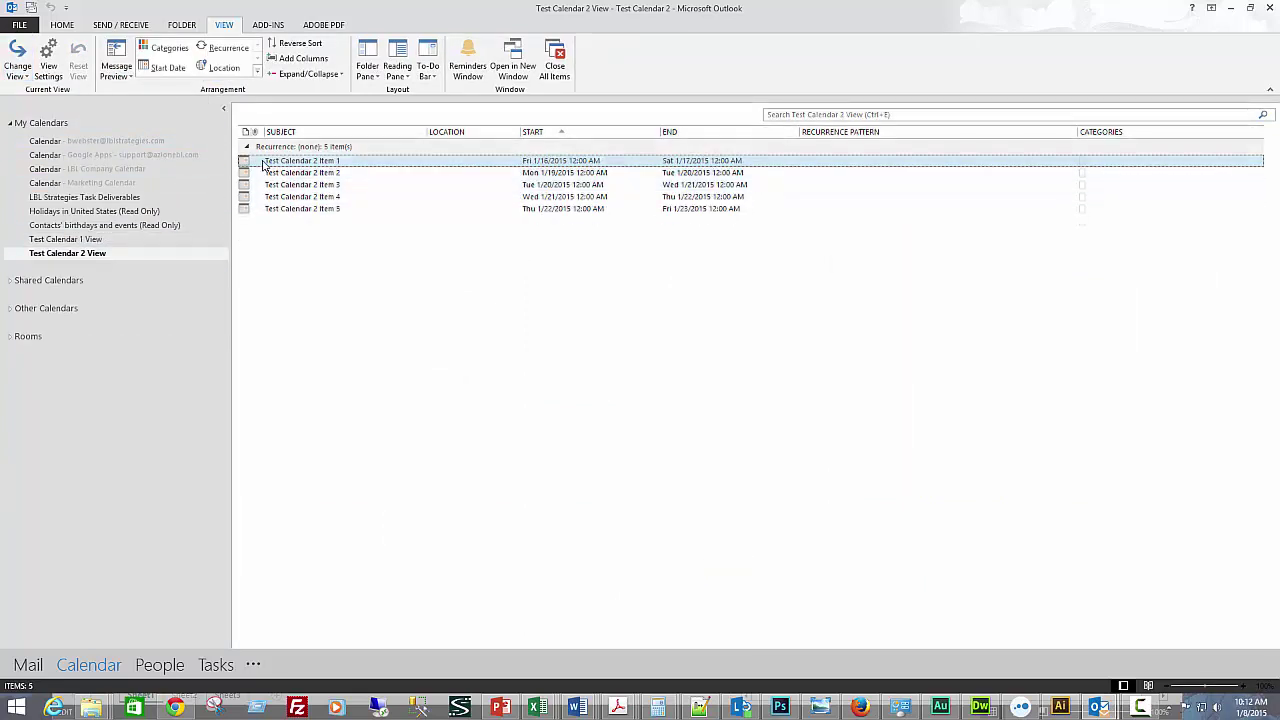
pyautogui.keyDown('shift'); pyautogui.click(257, 210); pyautogui.keyUp('shift')
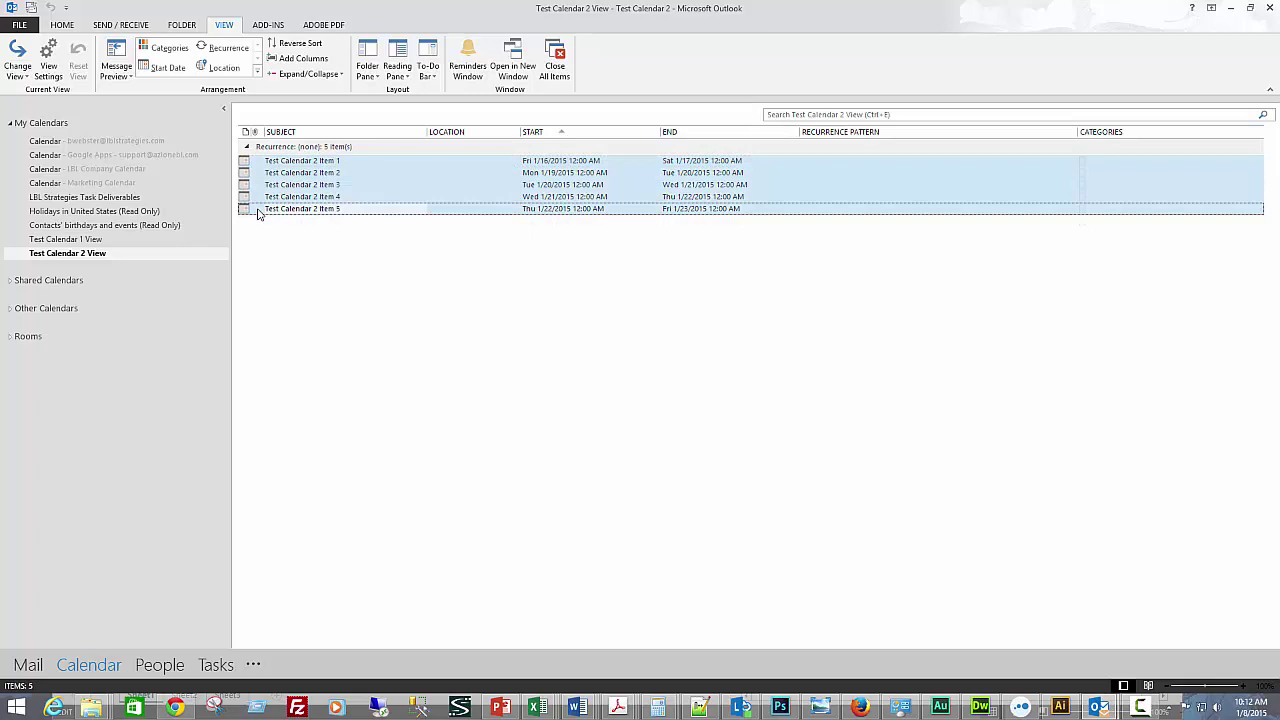
pyautogui.moveTo(267, 209); pyautogui.dragTo(77, 243)
# Open Test Calendar 1's six items and switch back to the month calendar layout.
pyautogui.click(48, 240)
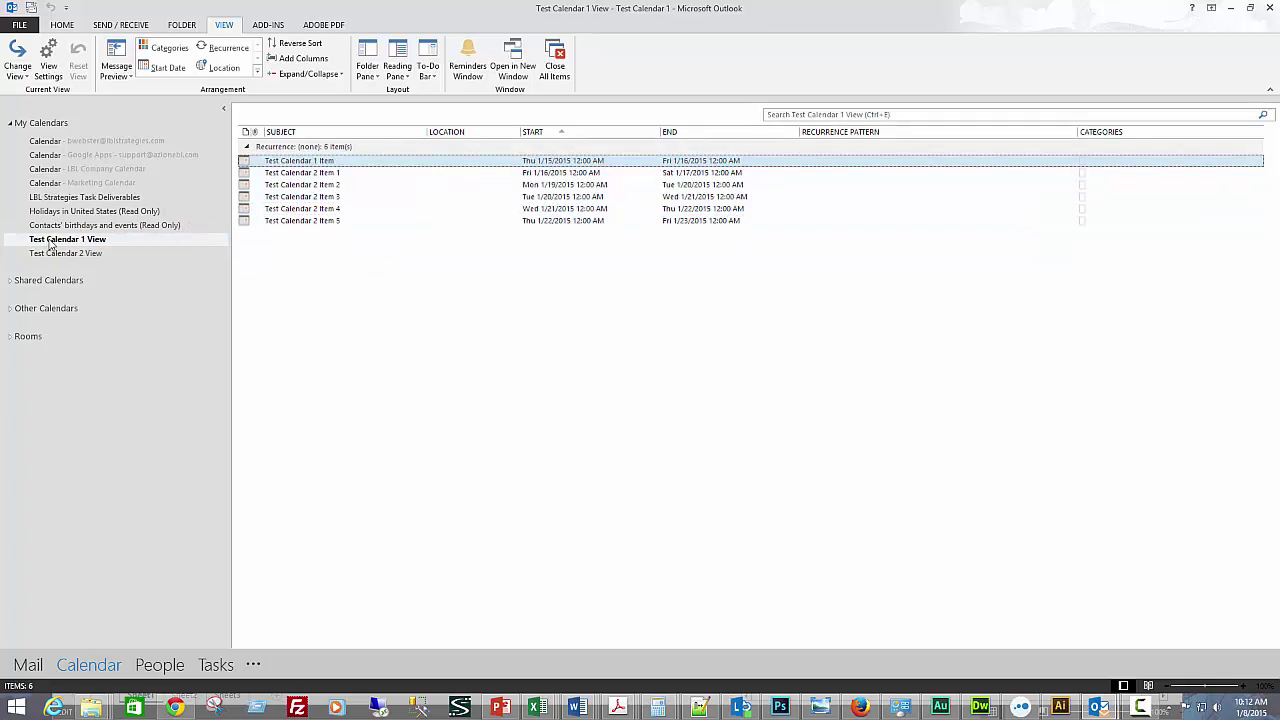
pyautogui.click(17, 60)
pyautogui.click(28, 100)
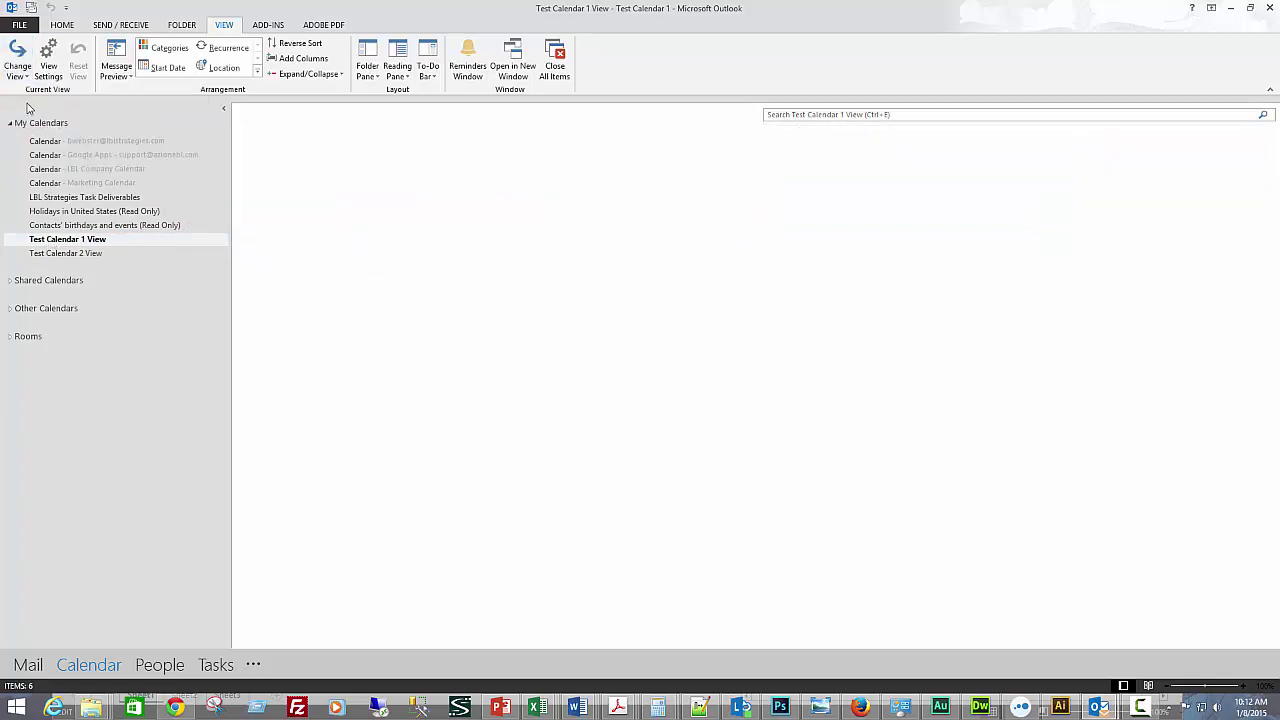